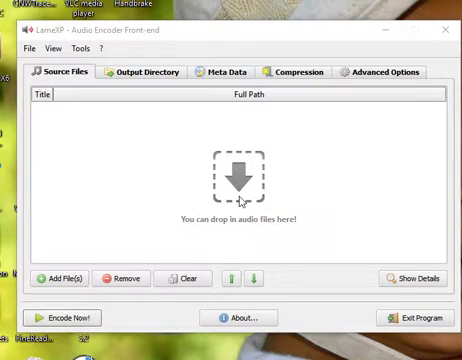
Confirm output goes to Falsification of A C 2016, then return to Source Files
left_click(139, 75)
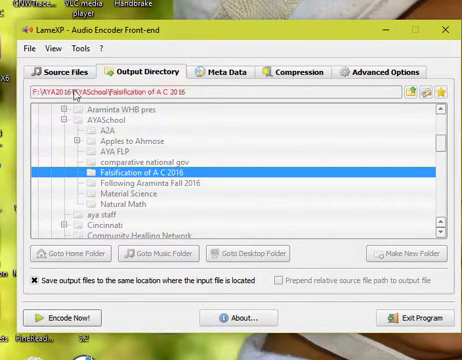
left_click(62, 74)
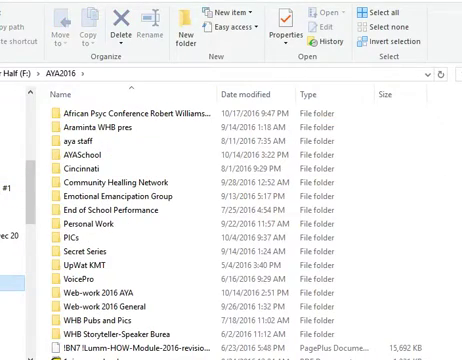
Open AYASchool > Falsification of A C 2016 and select the FAC 10-18, 10-12, 10-11, 10-4 WAVs
double_click(78, 157)
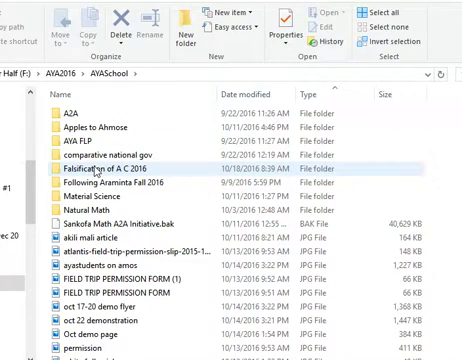
double_click(97, 169)
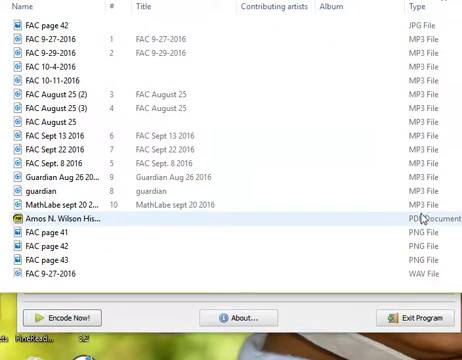
scroll(420, 215, "down", 2)
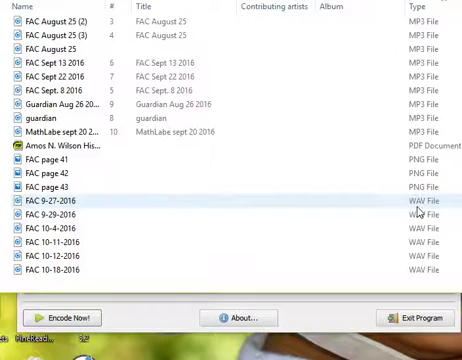
scroll(418, 210, "down", 1)
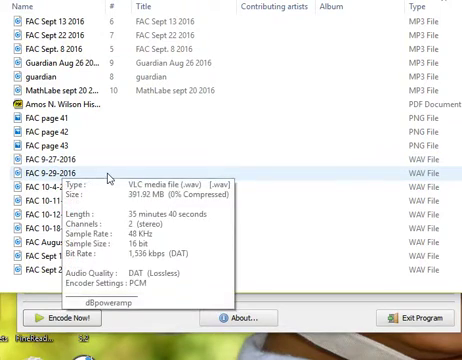
scroll(109, 179, "down", 1)
scroll(115, 186, "down", 1)
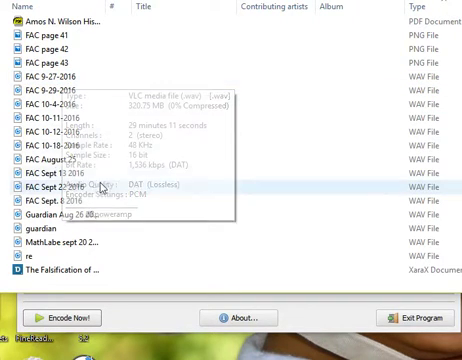
left_click(60, 147)
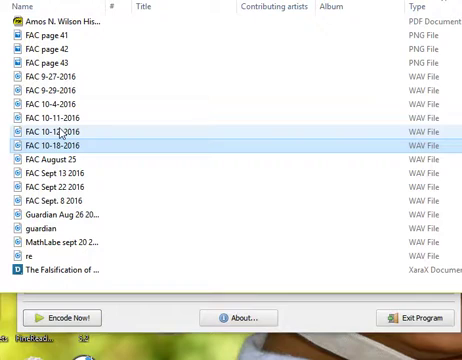
left_click(62, 132, "ctrl")
left_click(70, 118, "ctrl")
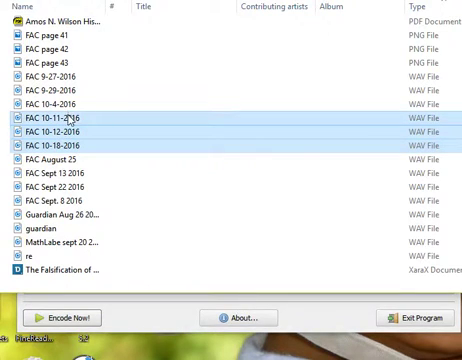
left_click(65, 104, "ctrl")
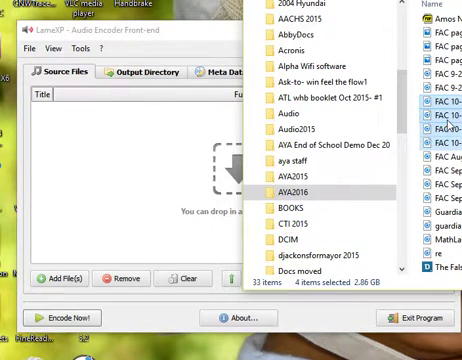
Drag the four FAC October WAVs into LameXP, opening and closing the Add File(s) browser
left_click_drag(445, 115, 120, 170)
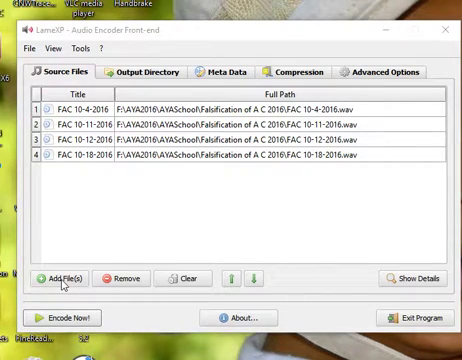
left_click(62, 283)
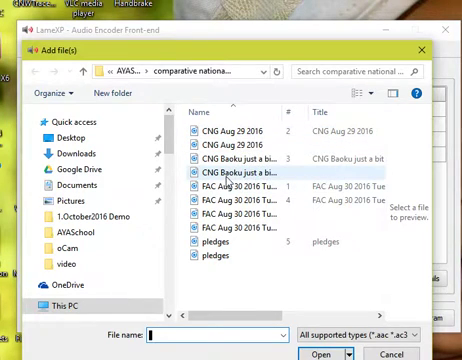
left_click(421, 50)
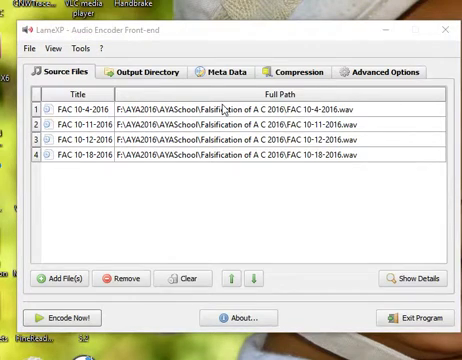
left_click(155, 72)
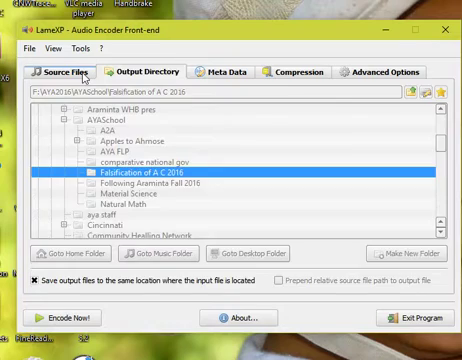
Check the Compression tab: MP3, quality-based VBR at Quality Level 9
left_click(66, 72)
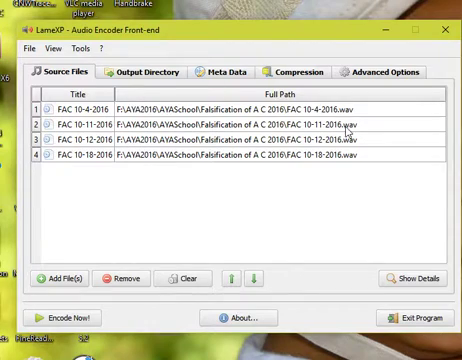
left_click(314, 78)
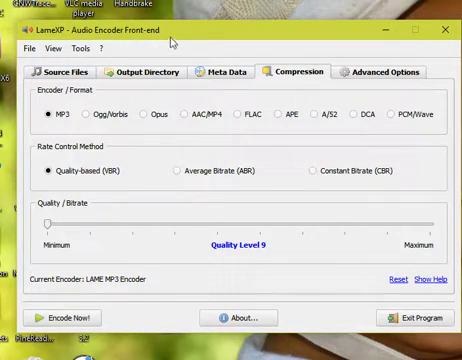
Return to the four WAV source files and start encoding them to MP3
left_click(65, 72)
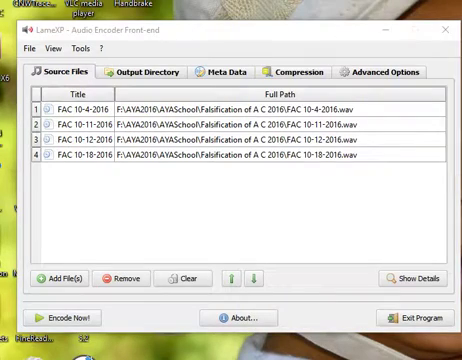
left_click(70, 318)
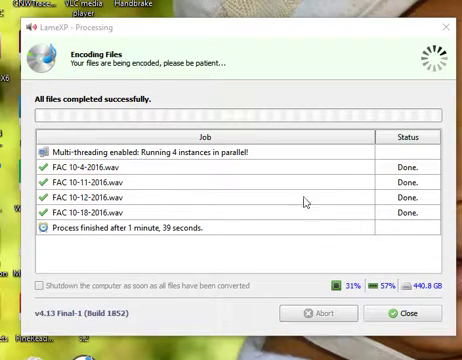
Close the processing report once all four encoding jobs show Done
left_click(412, 314)
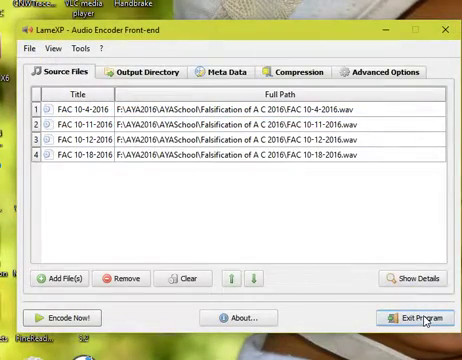
Exit LameXP, returning to the Falsification of A C 2016 folder in Explorer
left_click(422, 318)
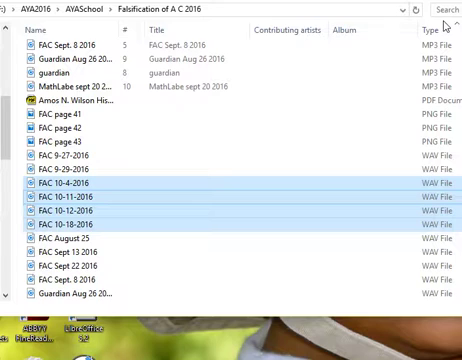
Sort the folder by Type with MP3s first, then select FAC 10-11-2016 (2)
left_click(440, 29)
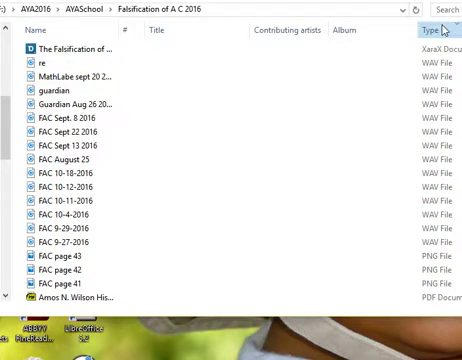
left_click(443, 29)
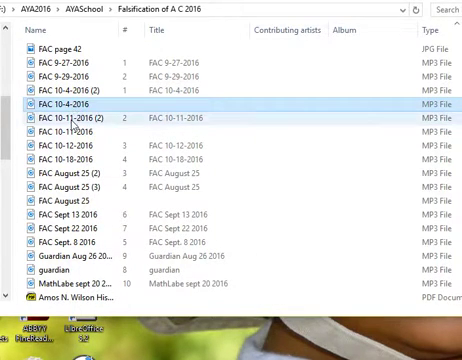
left_click(75, 120)
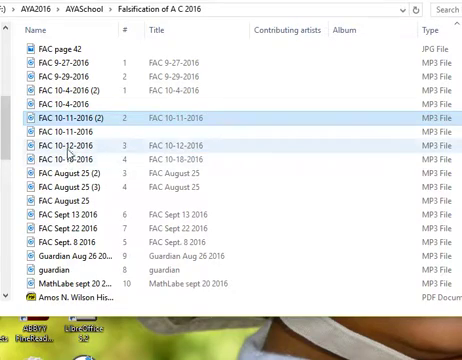
left_click(70, 146)
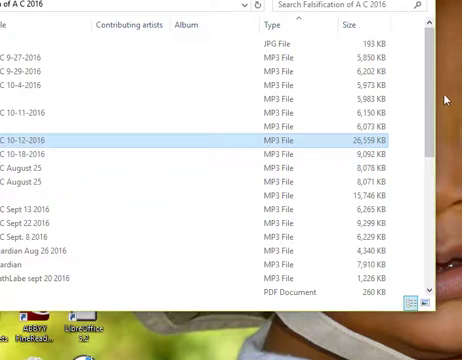
left_click_drag(432, 85, 433, 92)
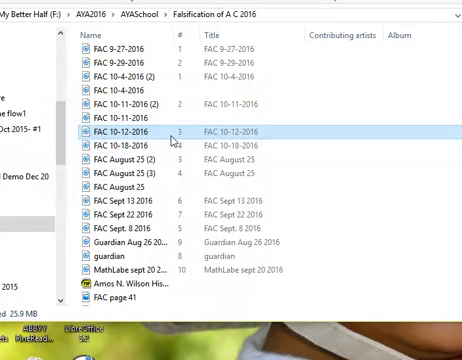
Delete the duplicate MP3s FAC 10-4-2016 (2) and FAC 10-11-2016 (2)
left_click(128, 77)
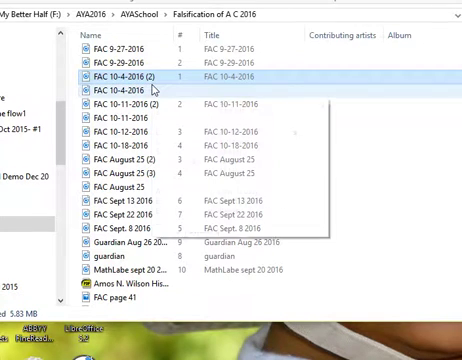
key("Delete")
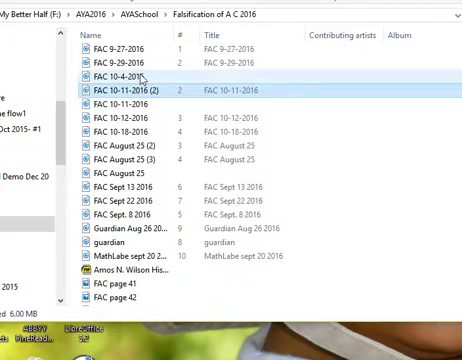
key("Delete")
Delete the duplicate MP3s FAC August 25 (2) and FAC August 25 (3)
right_click(157, 128)
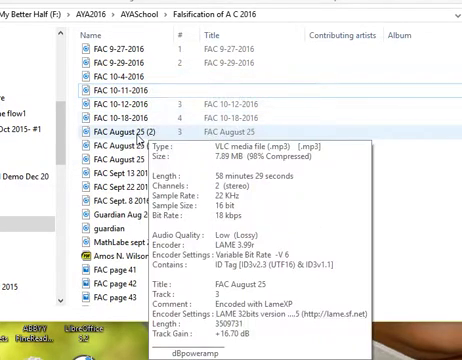
left_click(125, 132)
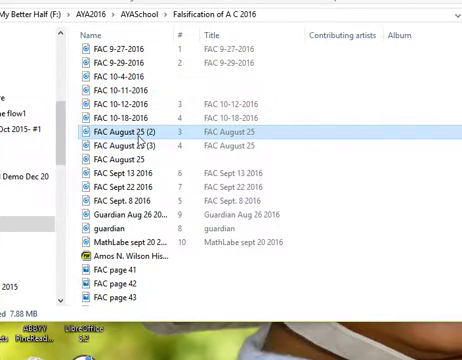
mouse_move(125, 131)
key("Delete")
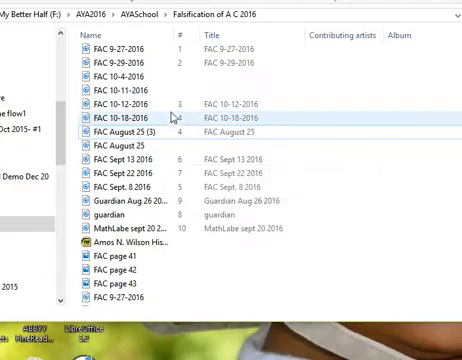
left_click(125, 132)
key("Delete")
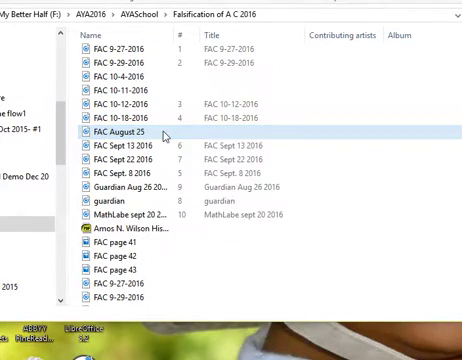
scroll(158, 132, "down", 1)
scroll(128, 164, "down", 1)
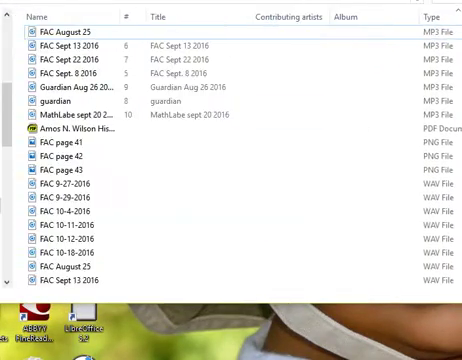
Select the WAVs FAC 10-4-2016 through FAC 10-18-2016, after first clicking FAC 9-27-2016
left_click(95, 179)
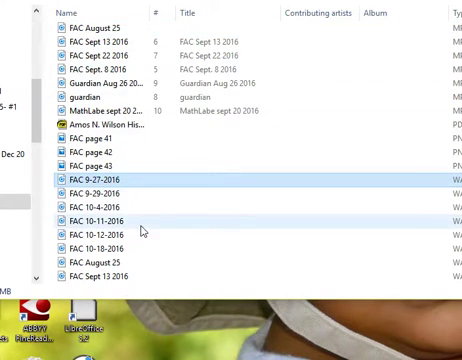
scroll(143, 220, "down", 1)
scroll(143, 220, "down", 1)
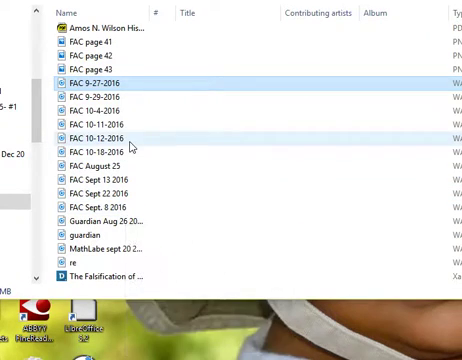
left_click(113, 112)
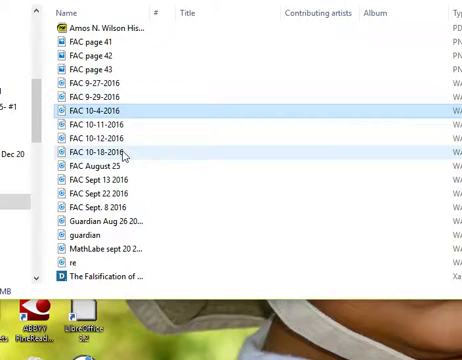
left_click(126, 154, "shift")
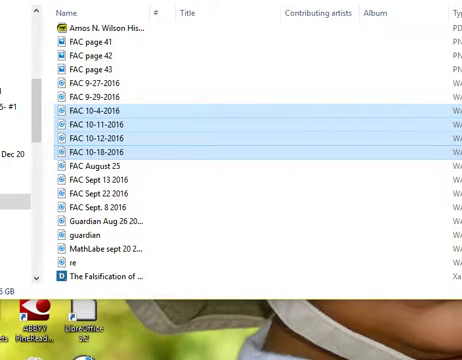
scroll(250, 150, "up", 3)
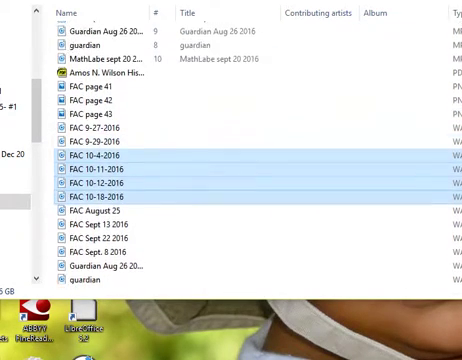
scroll(250, 150, "up", 3)
scroll(250, 150, "up", 3)
scroll(250, 150, "up", 2)
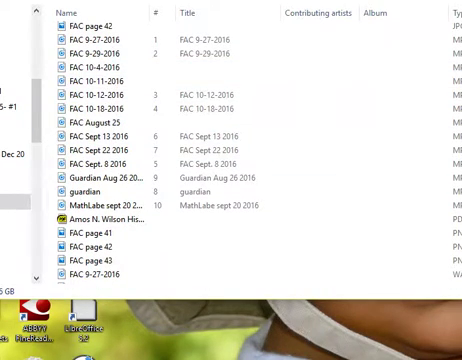
scroll(250, 150, "down", 3)
scroll(250, 150, "down", 2)
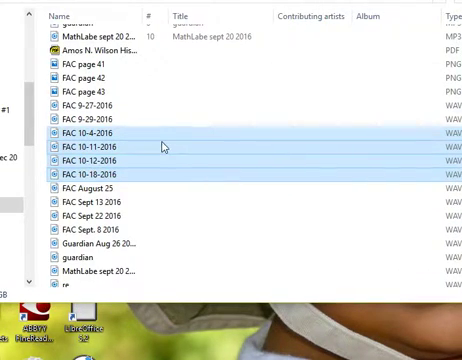
Delete the four selected October FAC WAV recordings, leaving only their MP3 versions
key("Delete")
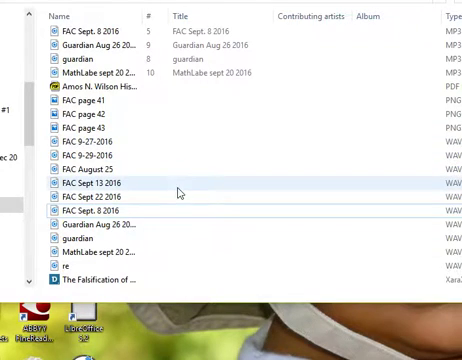